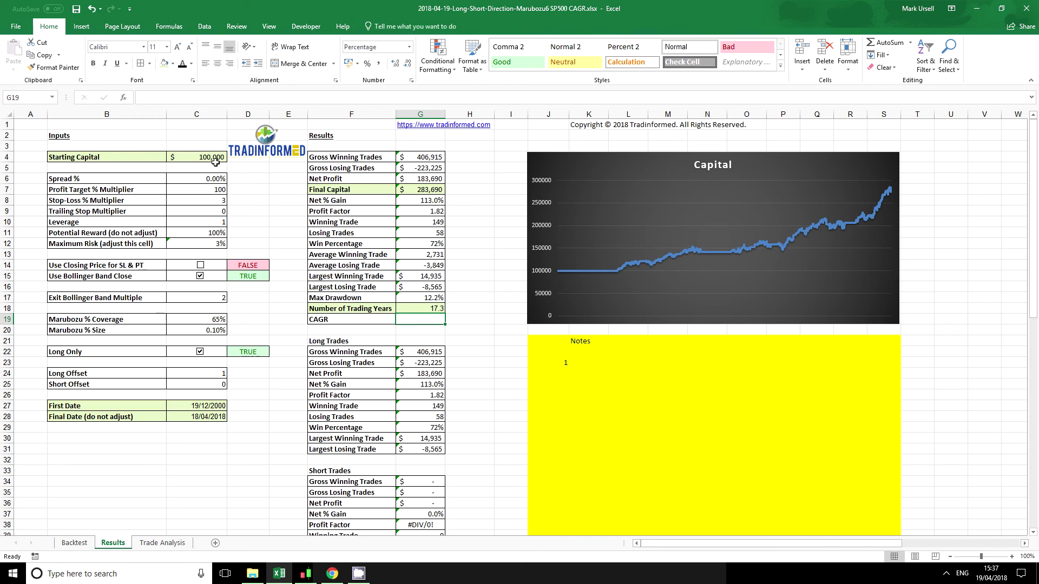
Step: Check G18's YEARFRAC formula, try First Date 19/12/2005 (12.3 years), then start restoring 2000
click(423, 308)
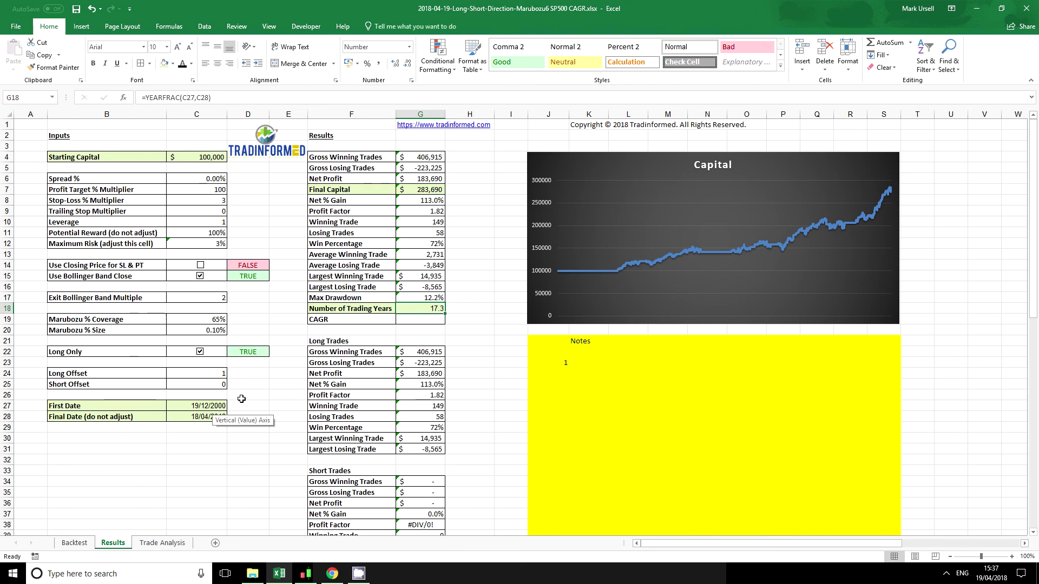
click(249, 394)
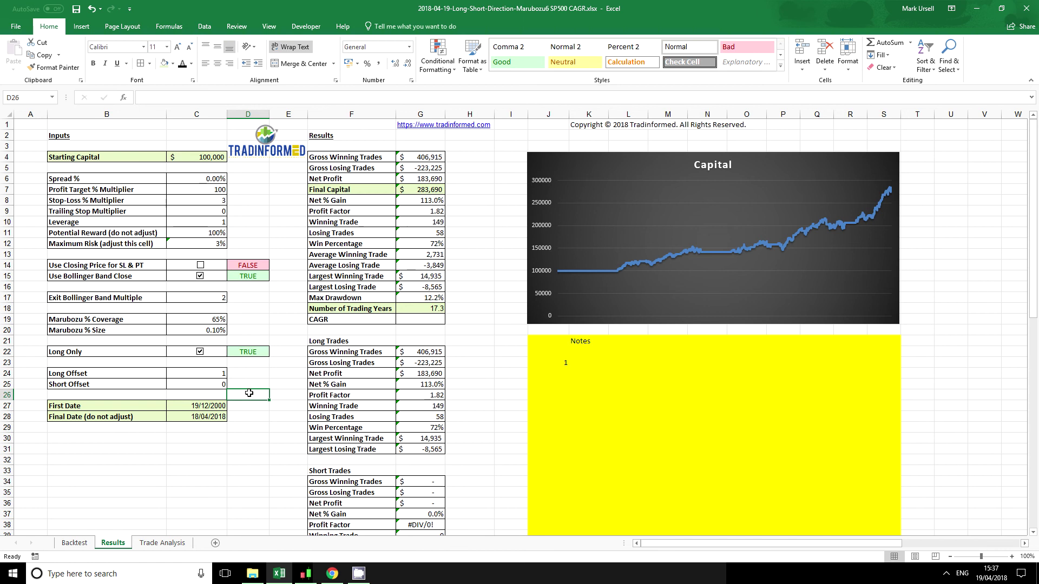
click(215, 406)
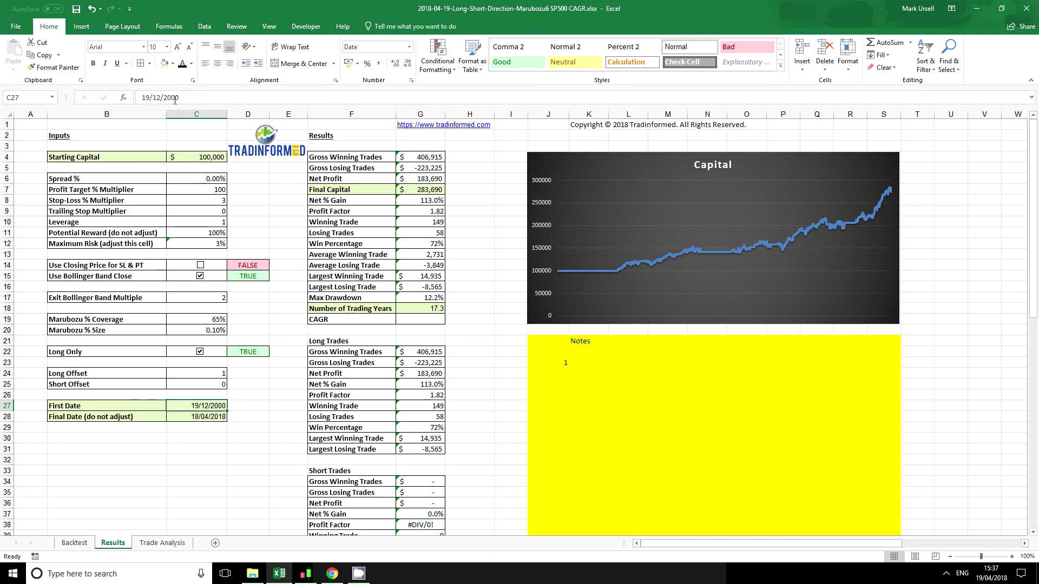
drag(171, 97, 182, 98)
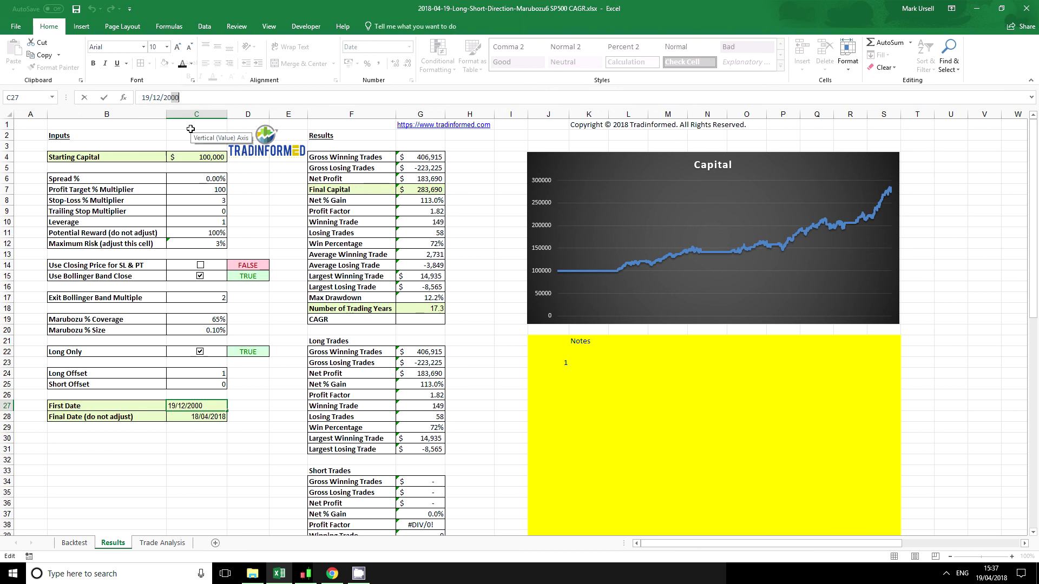
text(05)
key(Return)
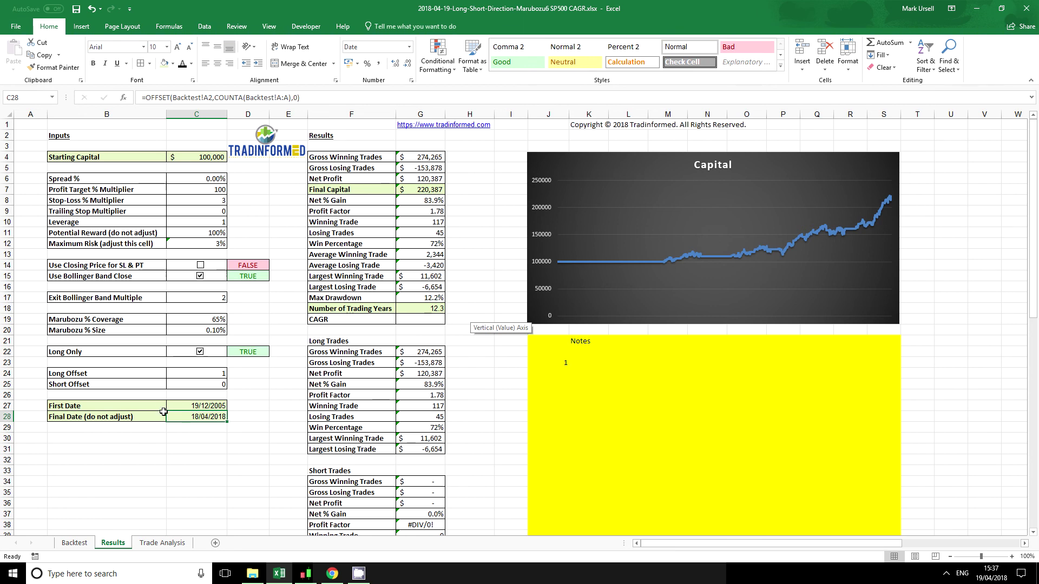
double_click(221, 406)
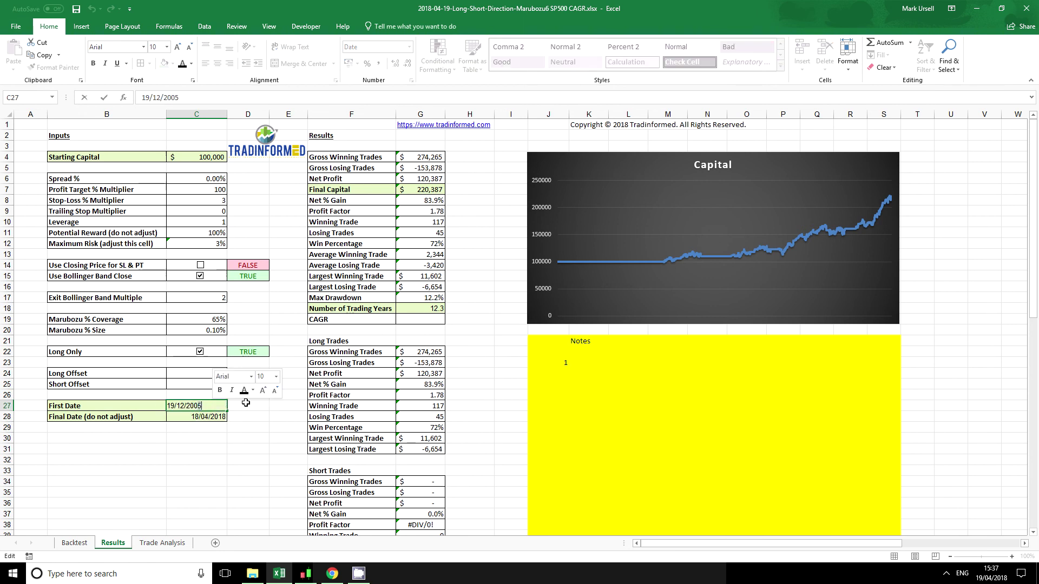
key(BackSpace)
Step: Restore First Date to 19/12/2000 and begin the G19 formula with G7/C4
text(0)
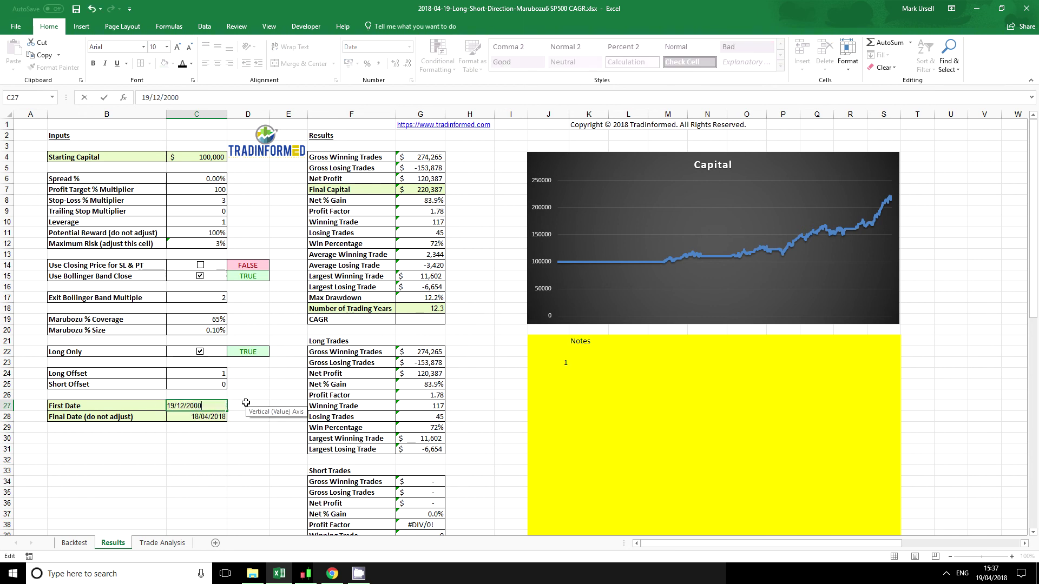
click(430, 316)
text(=)
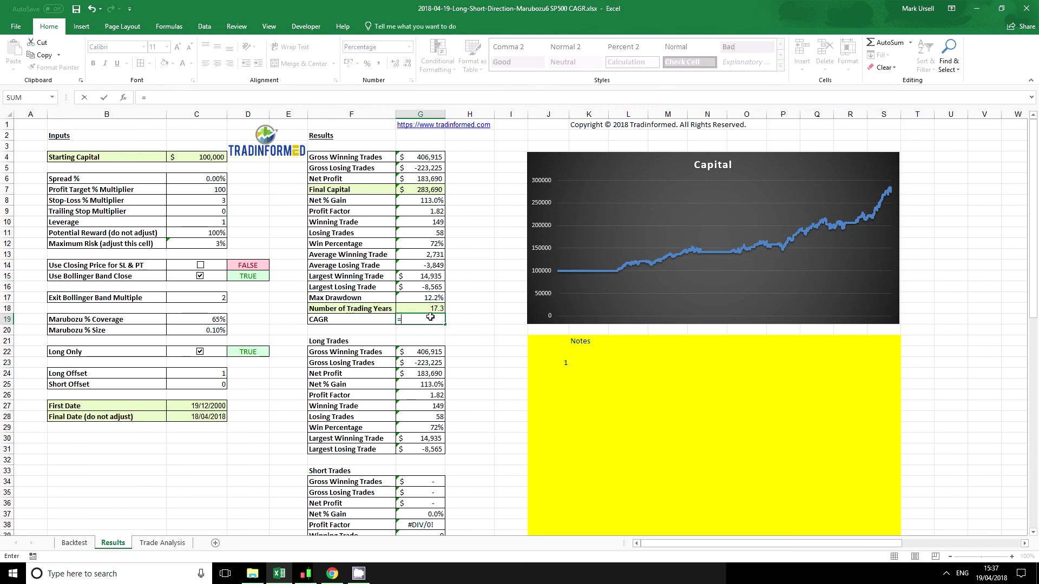
click(426, 188)
text(/)
click(215, 157)
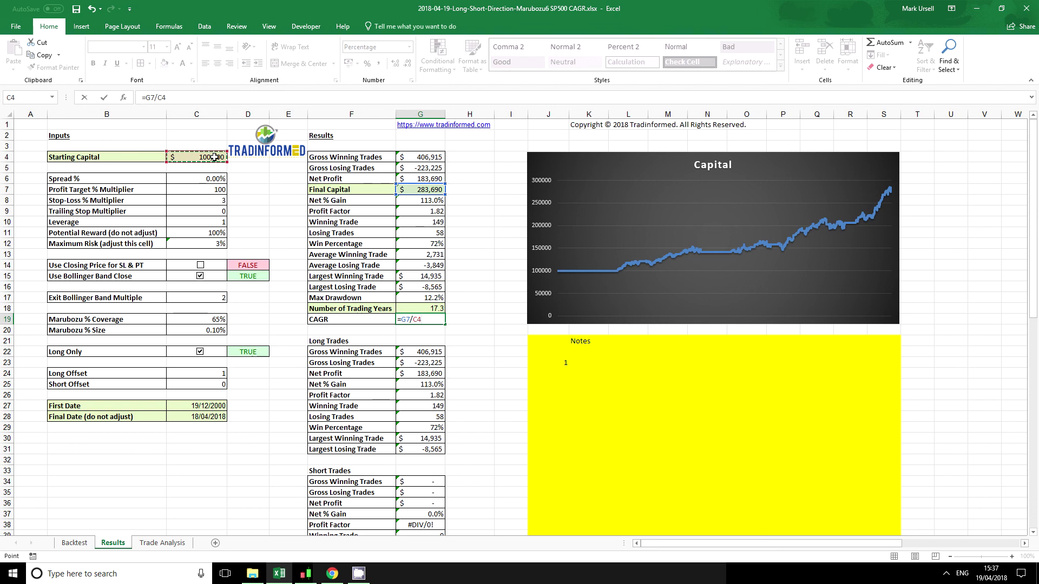
text())
Step: Complete G19 as =((G7/C4)^(1/G18))-1, showing a 6.2% CAGR
click(145, 97)
text(()
click(194, 97)
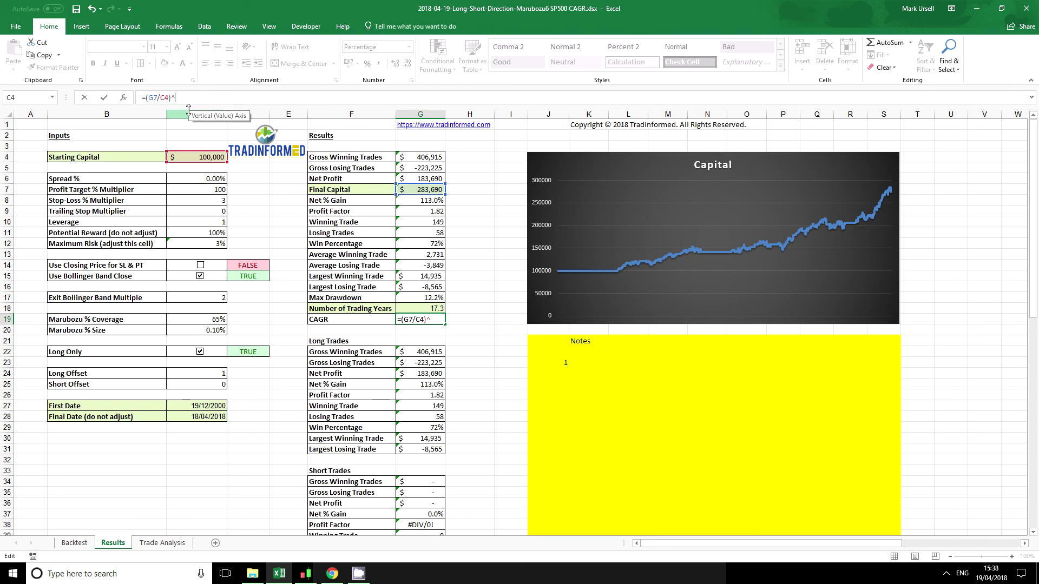
text(^(1/)
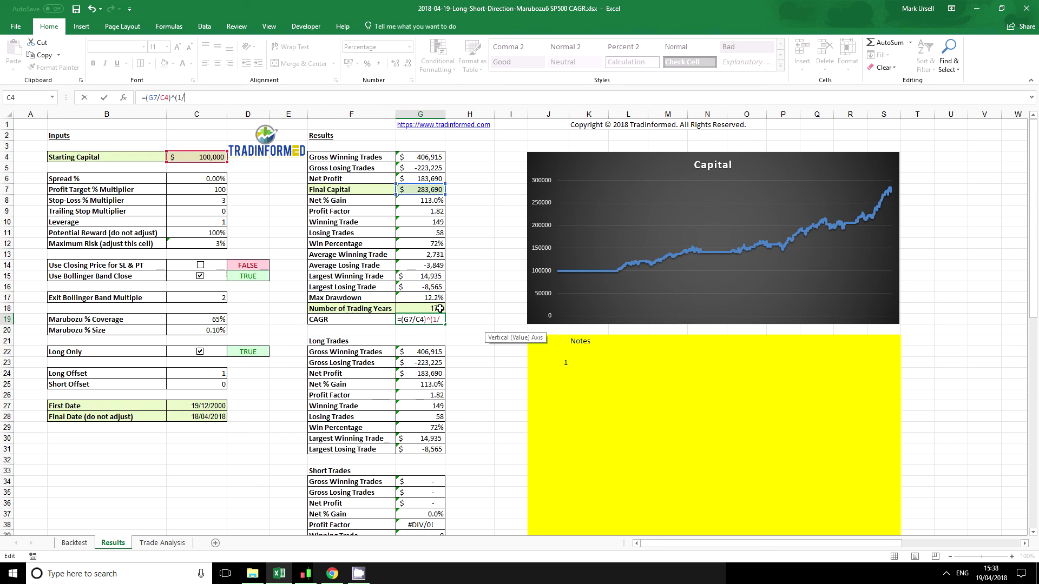
key(Up)
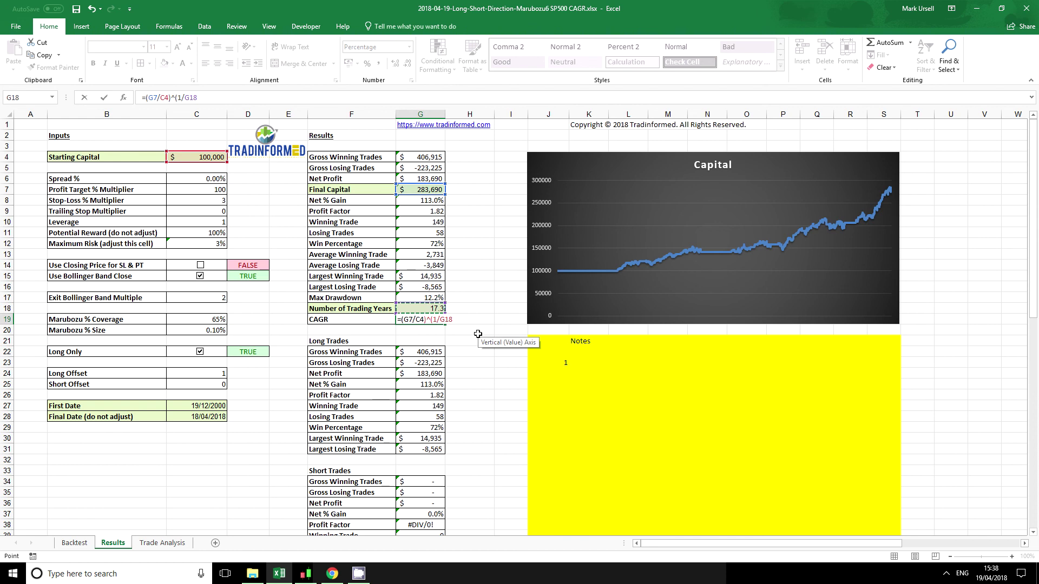
text())
click(144, 98)
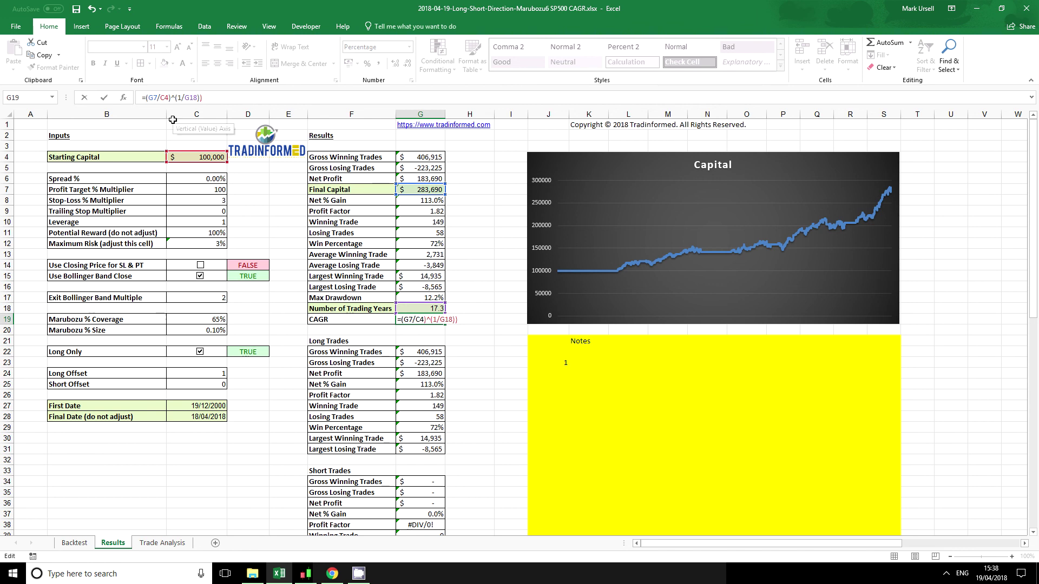
text(()
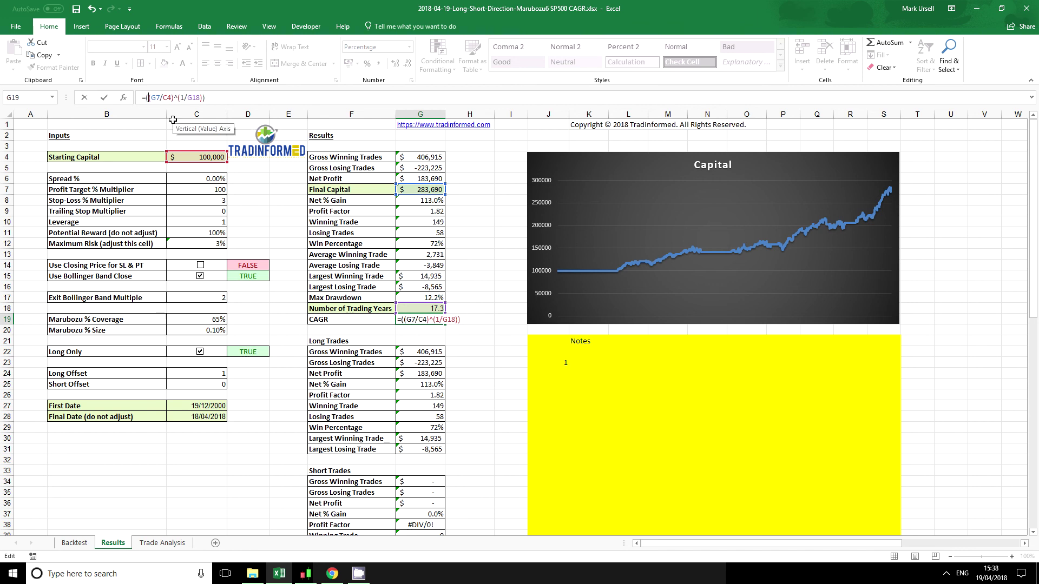
click(225, 98)
text(-1)
key(Return)
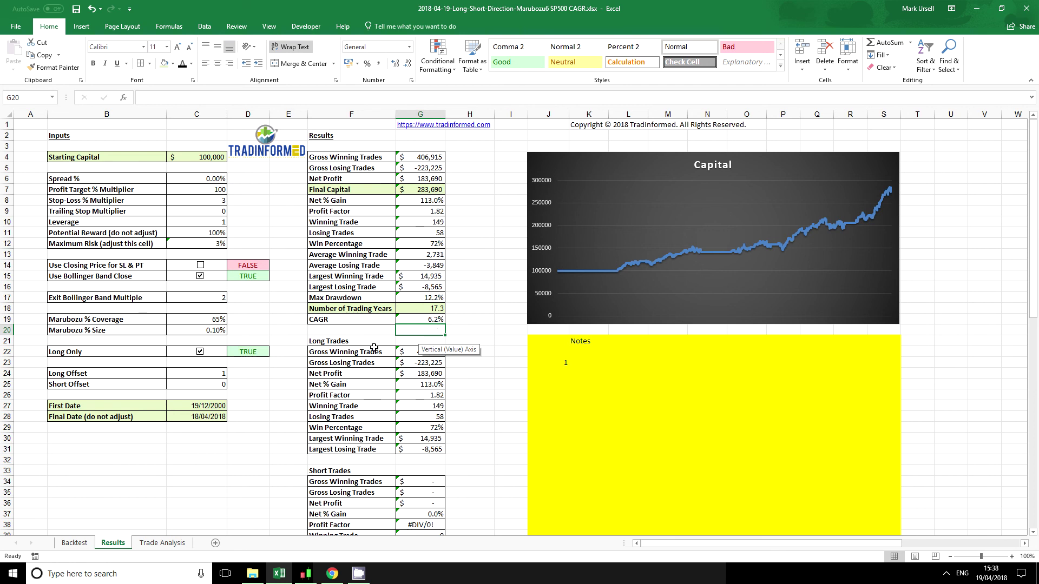
Step: Change the First Date in C27 to 19/12/2005, giving a 6.6% CAGR
click(223, 407)
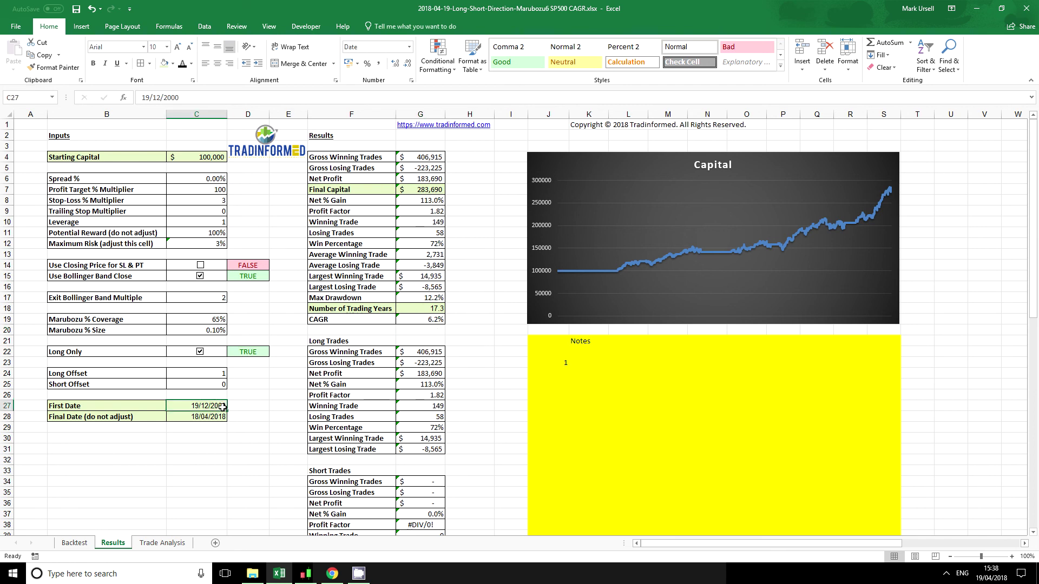
double_click(221, 407)
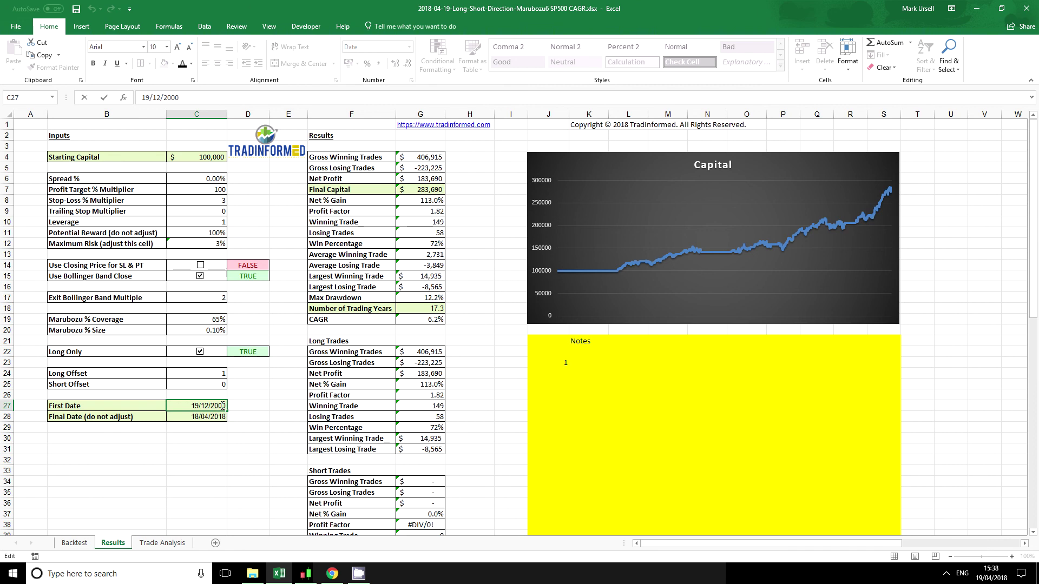
key(BackSpace)
text(5)
click(252, 421)
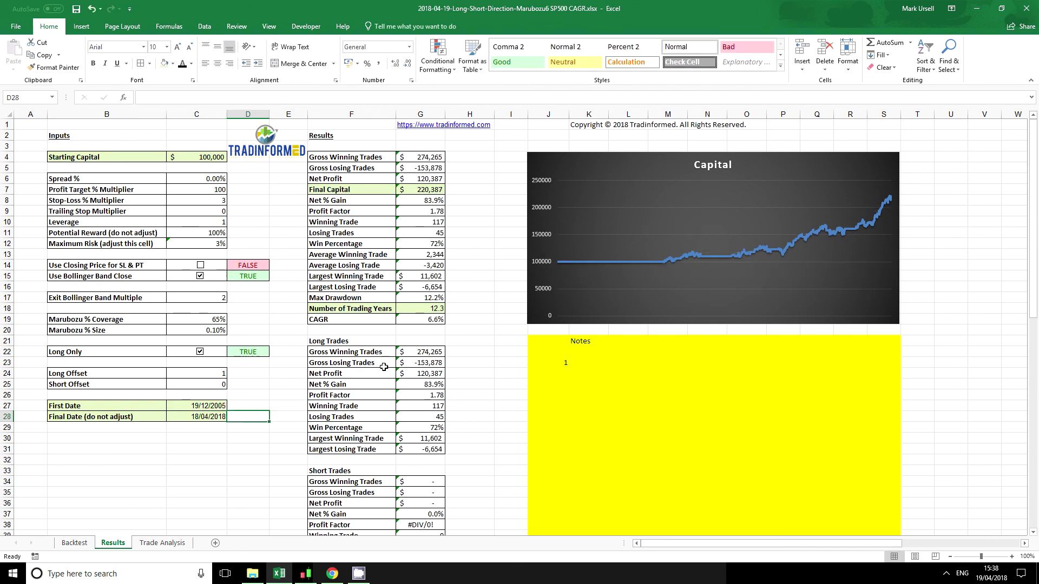
Step: Change the First Date to 19/12/2015, giving a 14.6% CAGR over 2.3 years
double_click(218, 405)
key(Left)
key(BackSpace)
text(1)
click(258, 409)
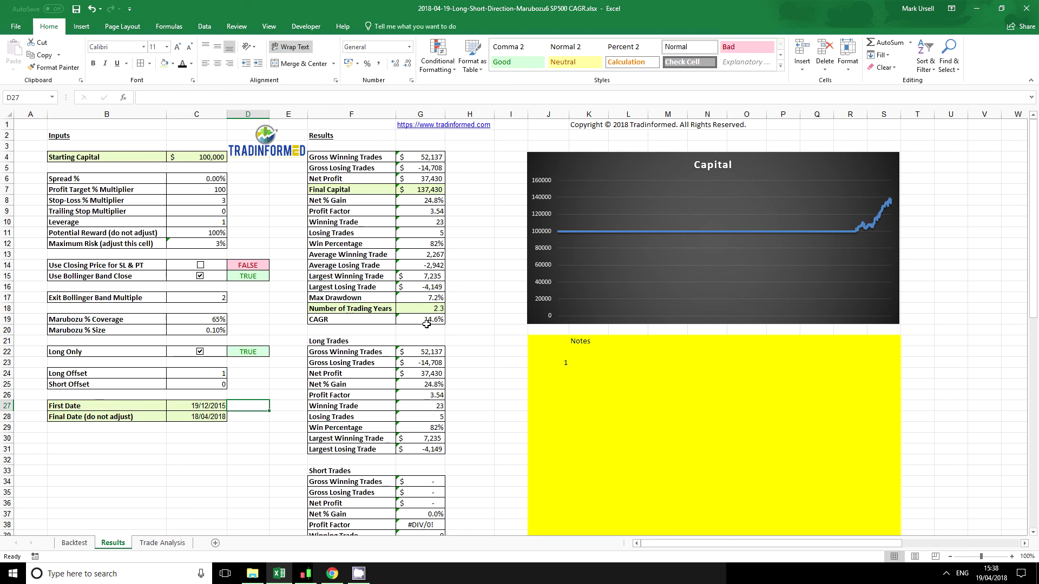
Step: Restore the First Date to 19/12/2000, returning CAGR to 6.2%
click(219, 407)
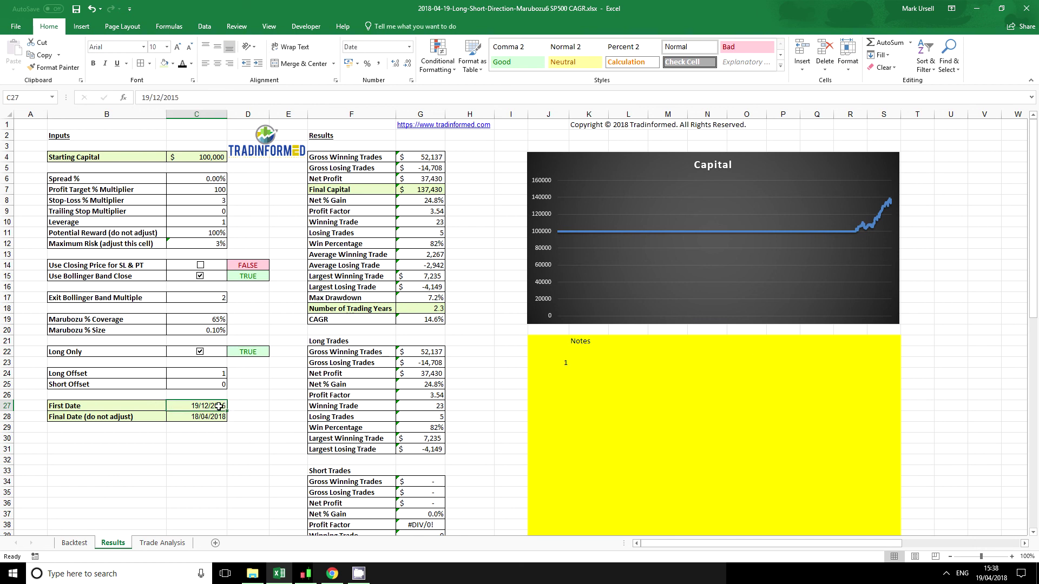
double_click(219, 407)
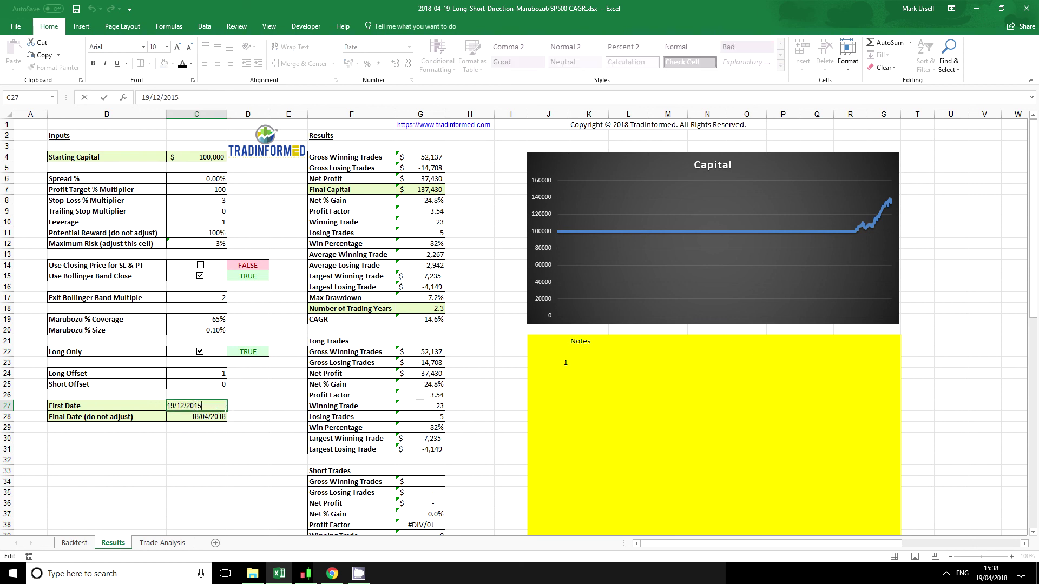
key(BackSpace)
key(BackSpace)
text(00)
key(Return)
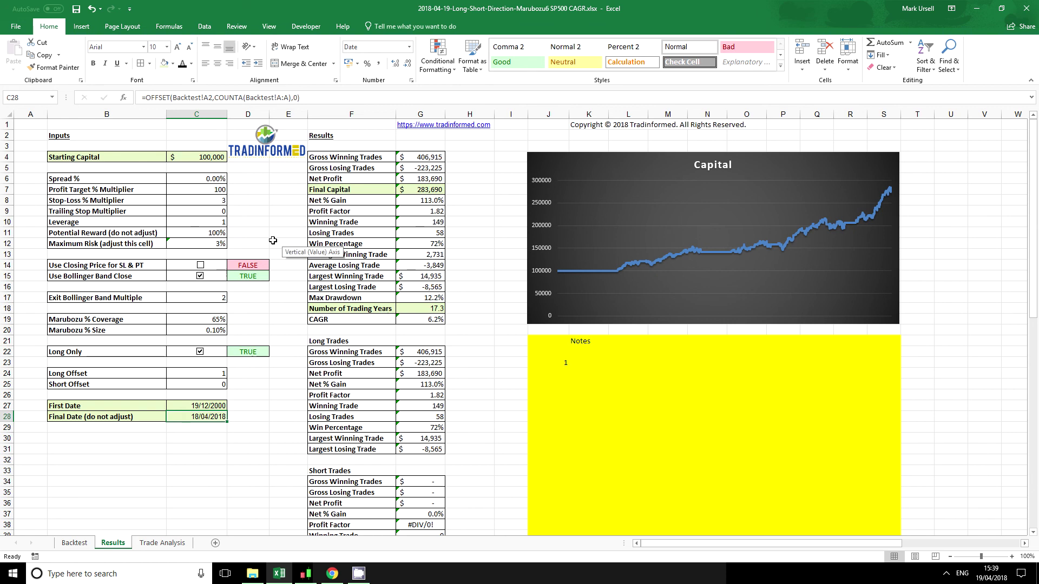
Step: Try Leverage 2 in C10 (12.2% CAGR), then set it to 3 for 17.8% CAGR
click(228, 221)
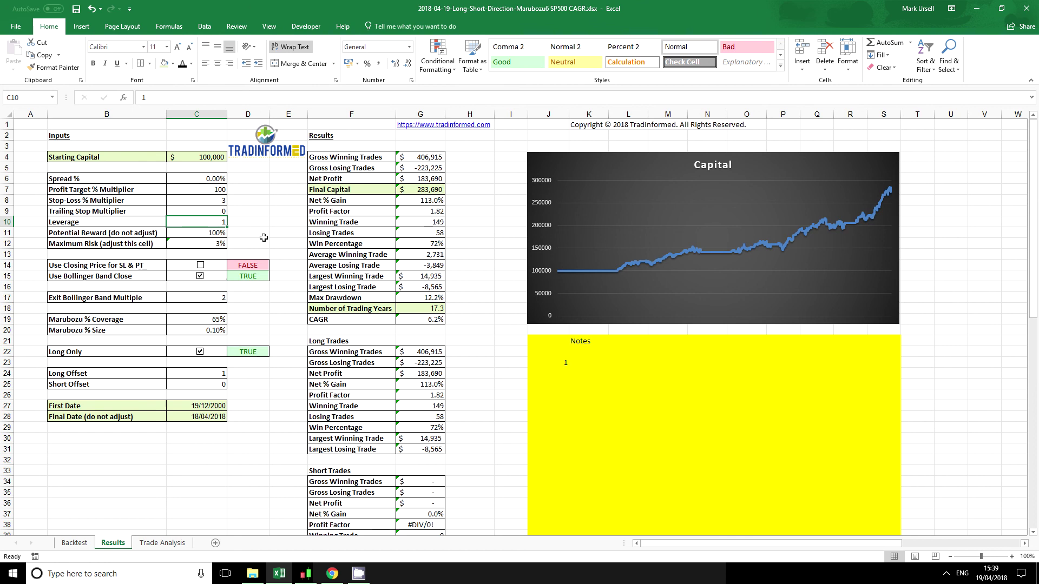
text(2)
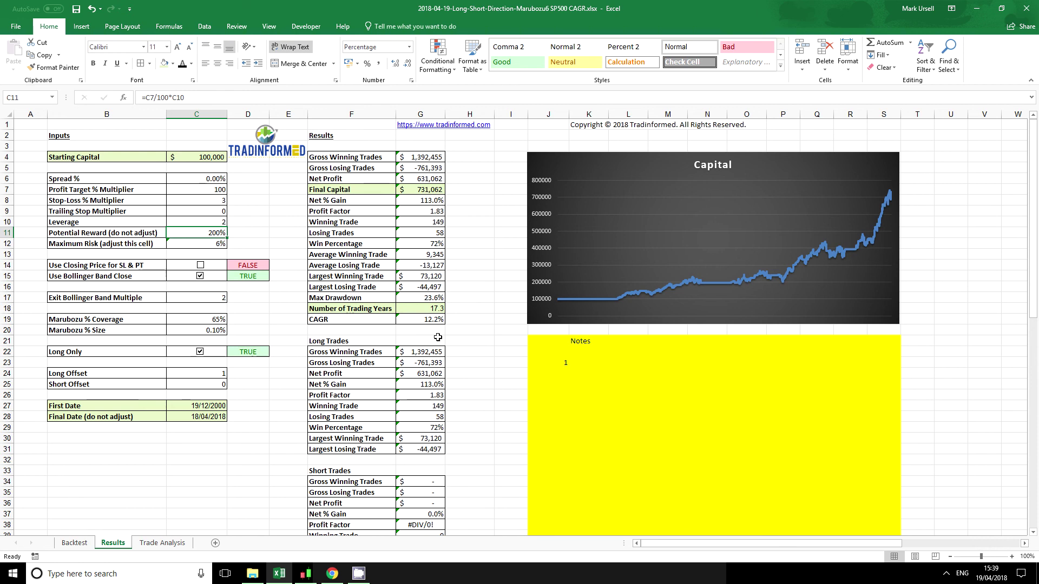
click(205, 222)
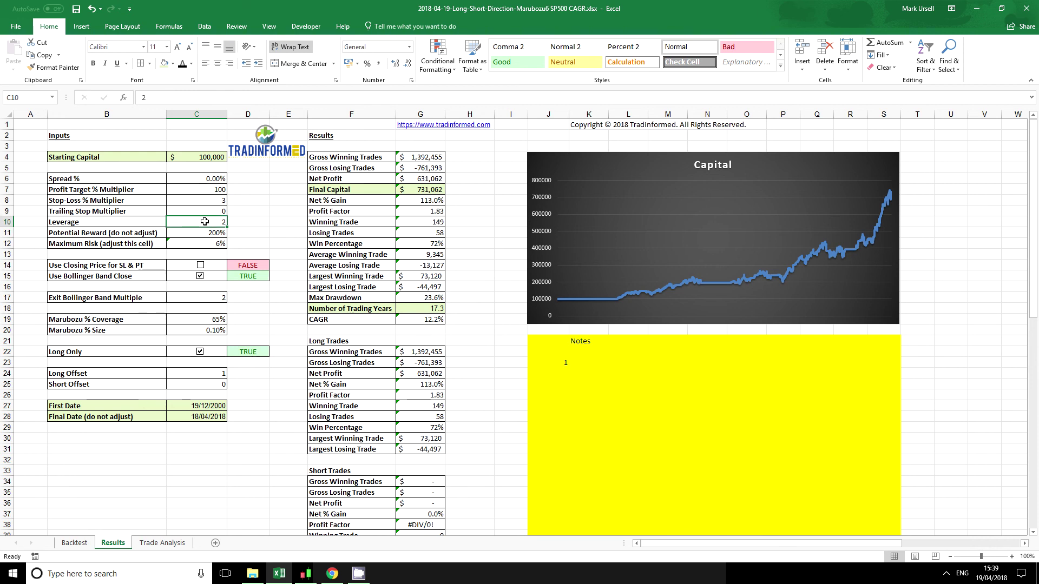
text(3)
key(Return)
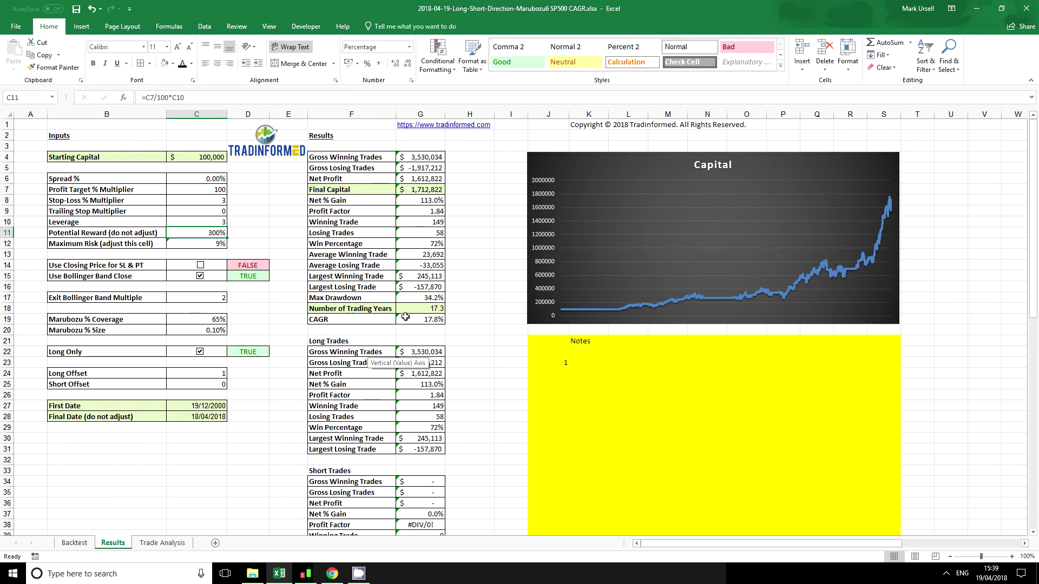
click(433, 295)
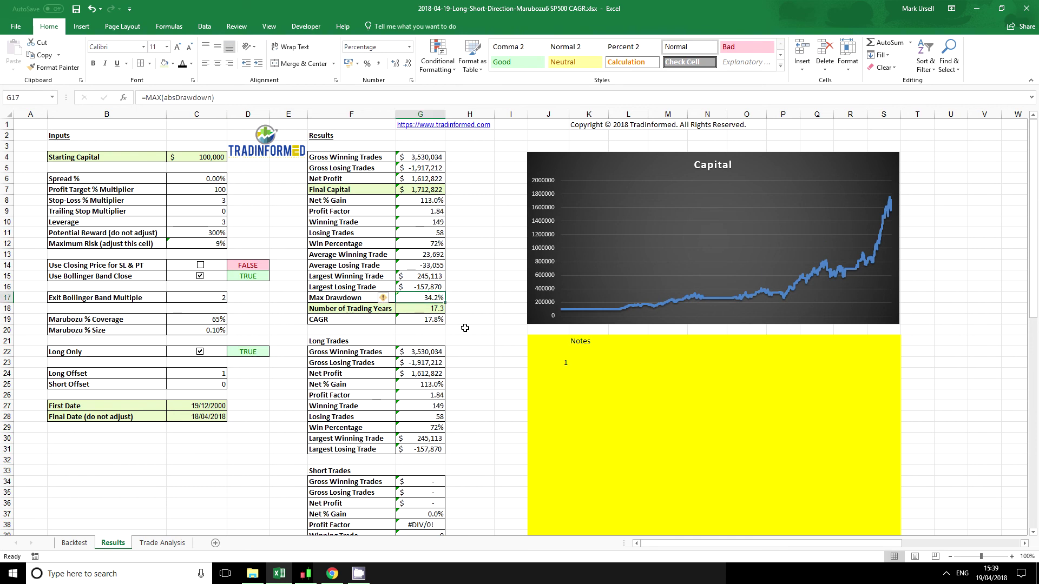